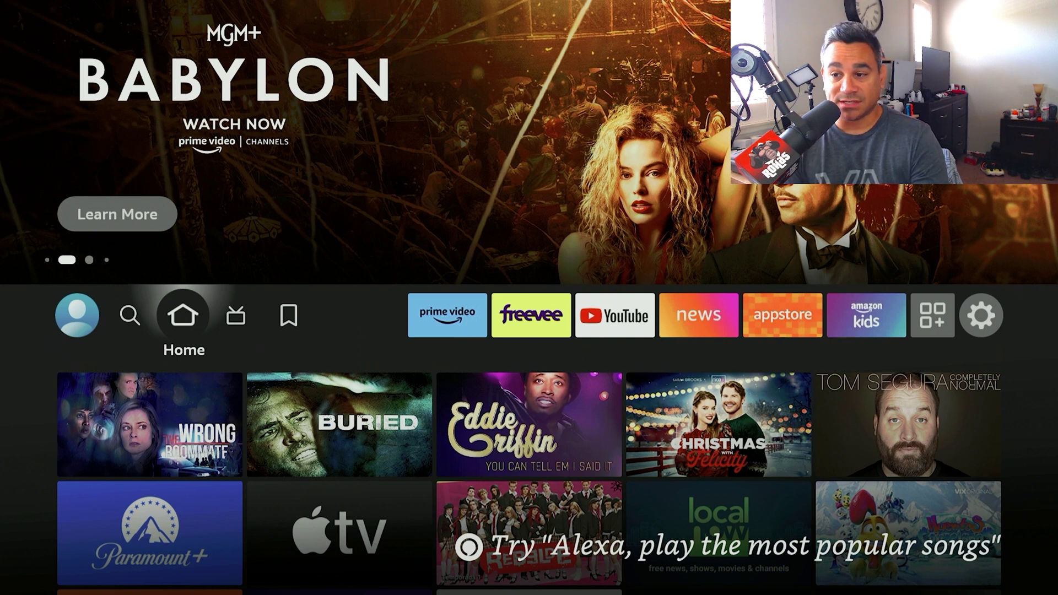
Search for "Do" on the on-screen keyboard and choose the Downloader suggestion.
key("Left")
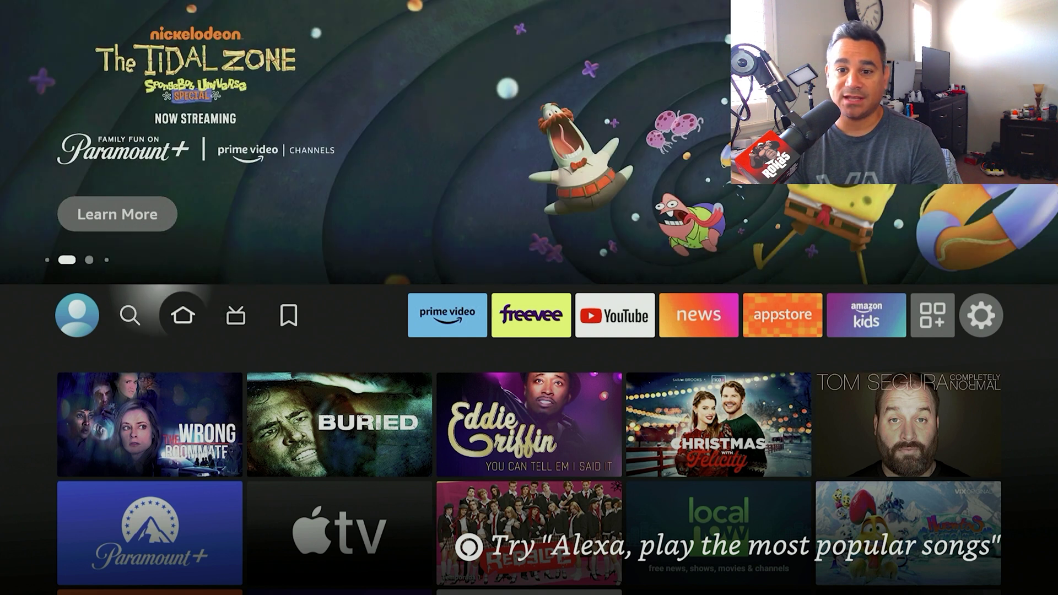
key("Down")
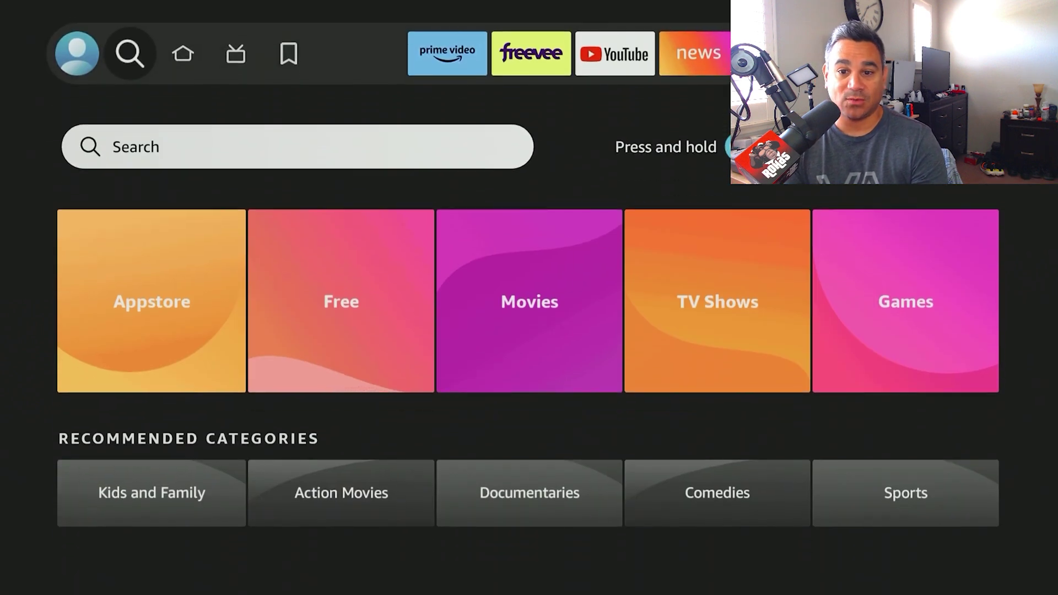
key("Return")
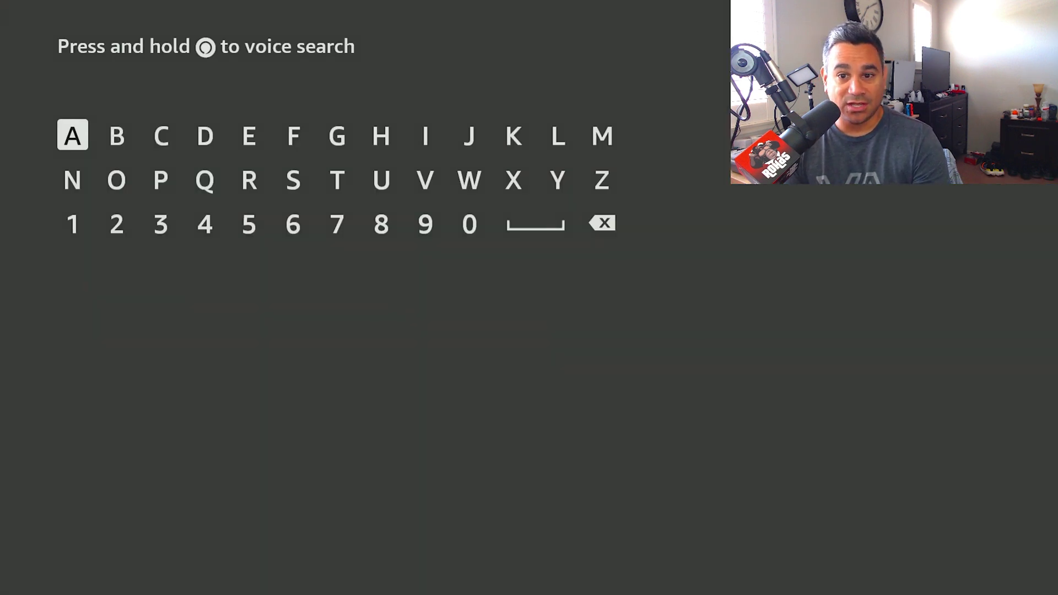
key("Right")
key("Right")
key("Right")
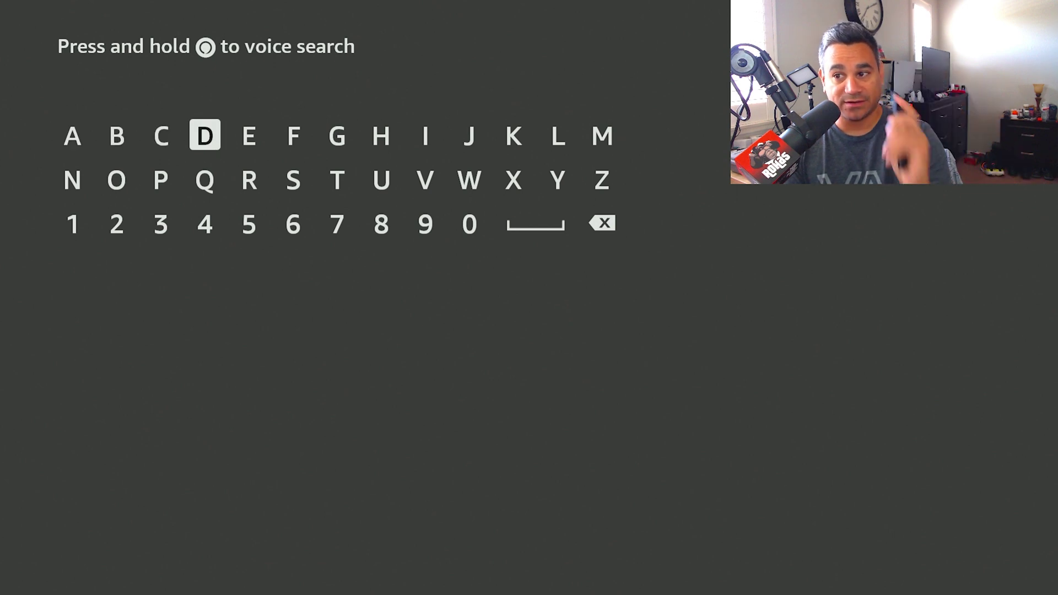
key("Return")
key("Down")
key("Left")
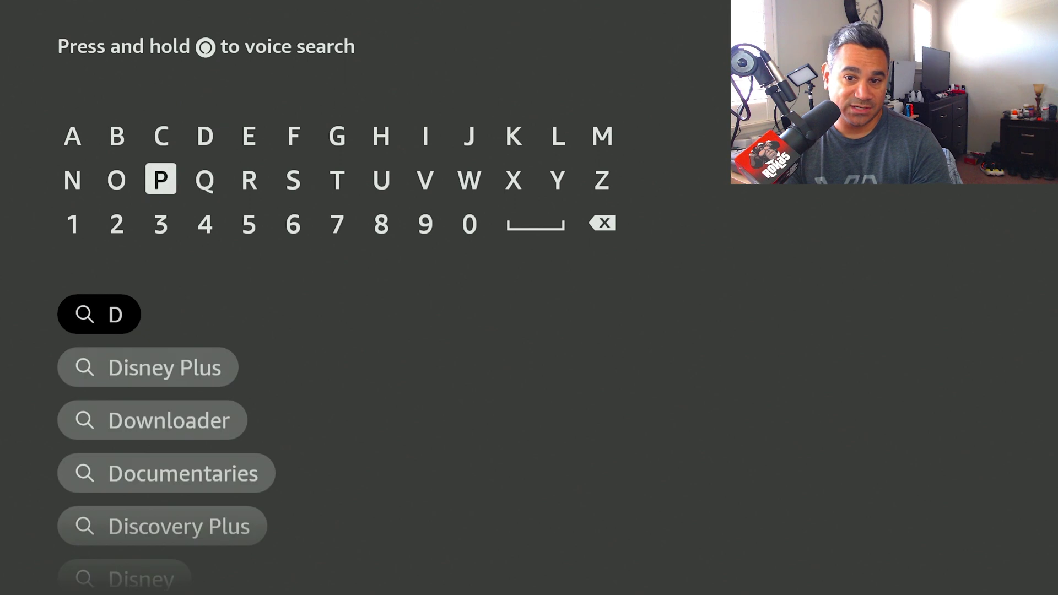
key("Left")
key("Return")
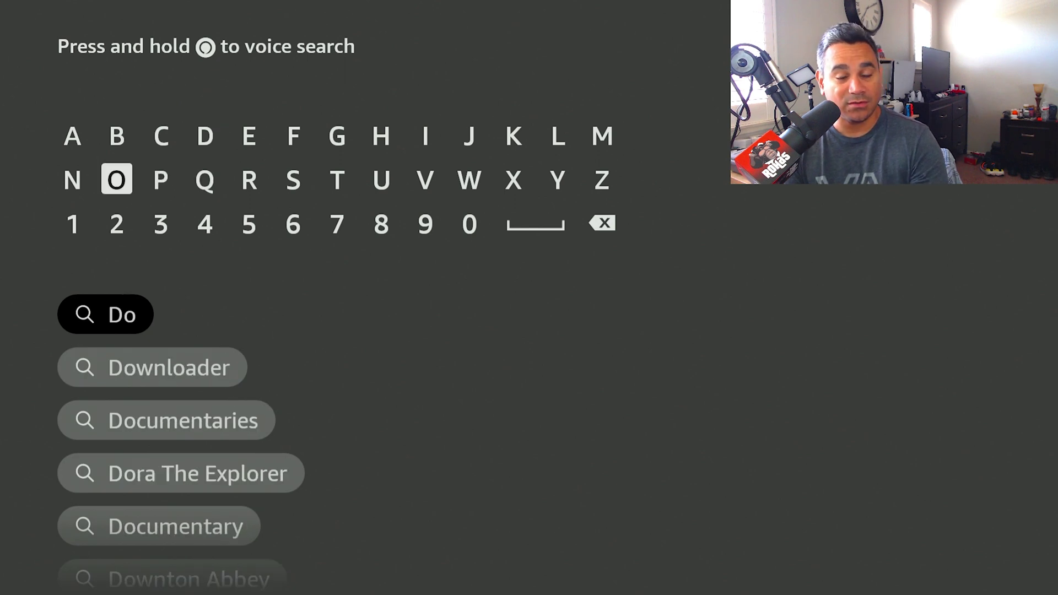
key("Down")
key("Down")
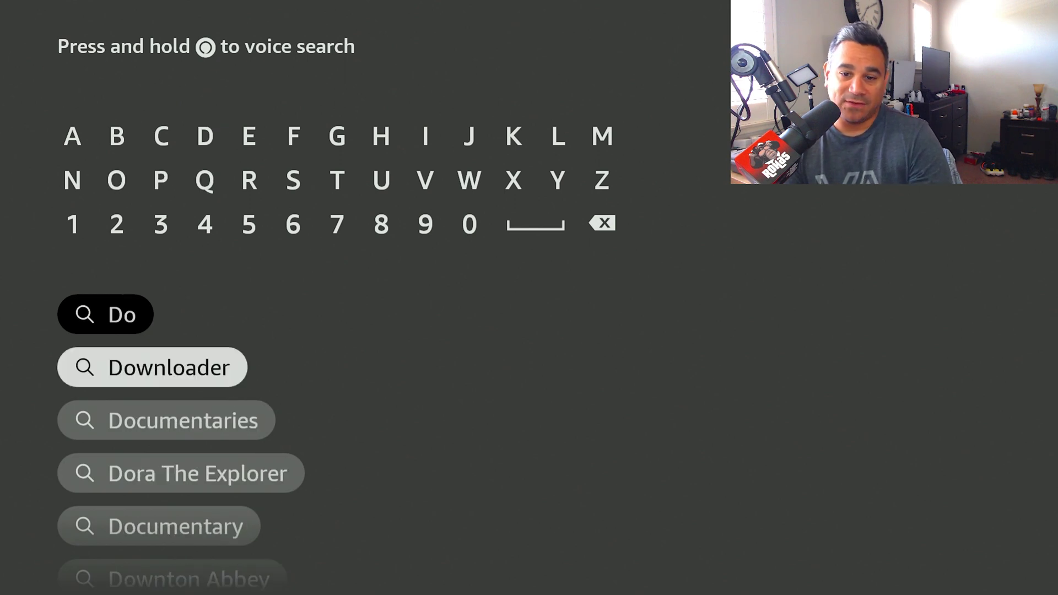
key("Return")
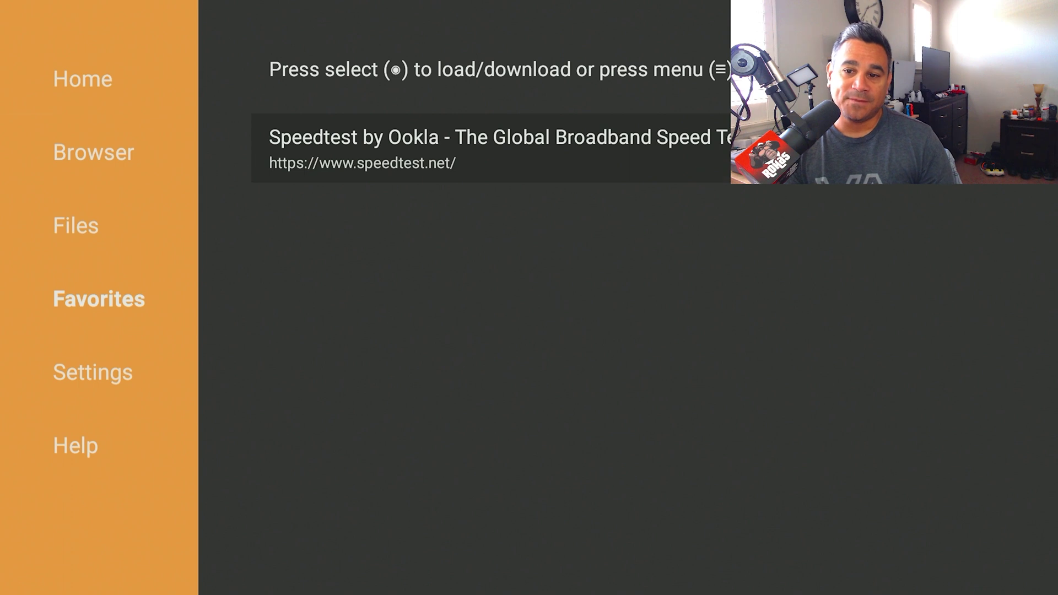
Switch Downloader from Favorites to its Home page and focus the empty URL field.
key("Up")
key("Up")
key("Return")
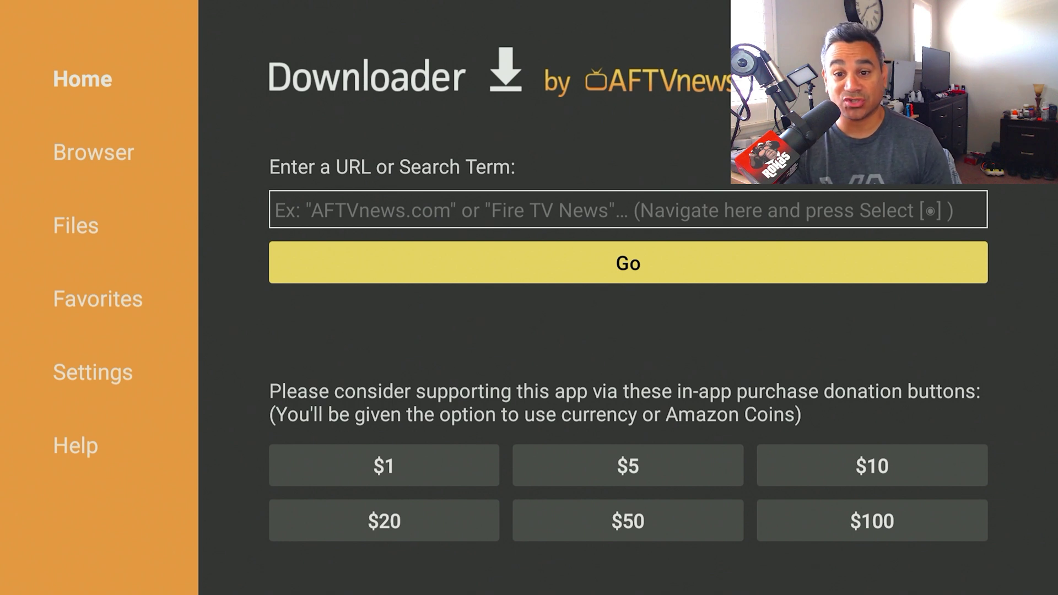
key("Down")
key("Up")
key("Left")
key("Up")
key("Up")
key("Right")
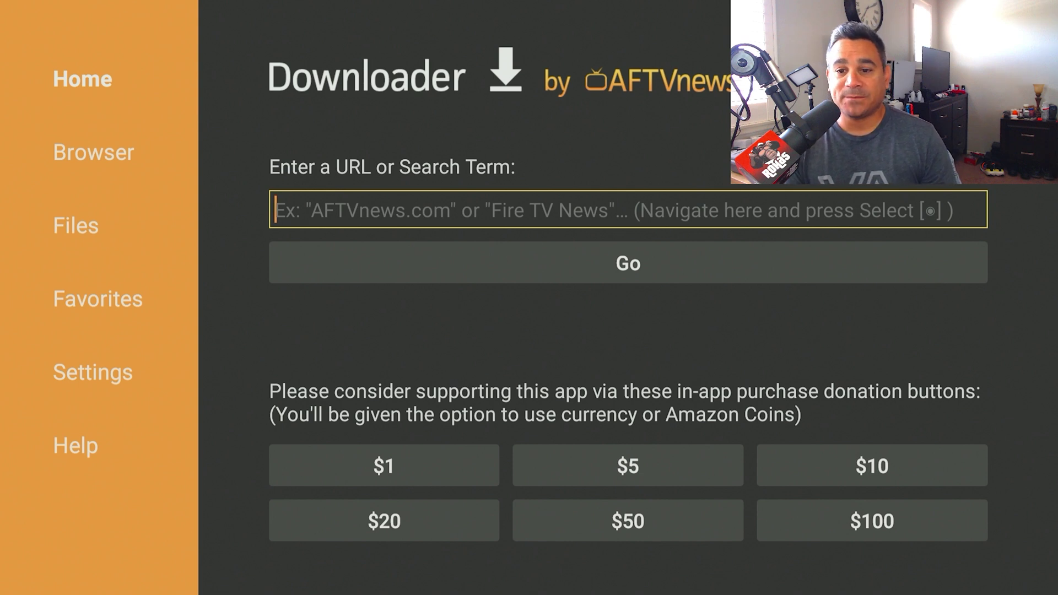
Enter the short code 44175 in Downloader and submit it to start the download.
key("Return")
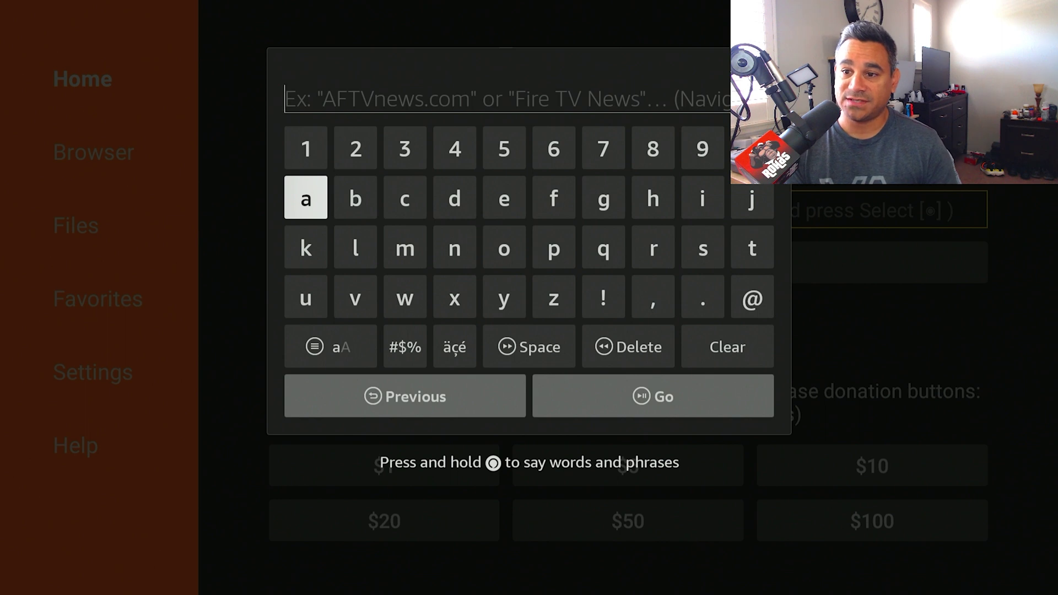
key("Up")
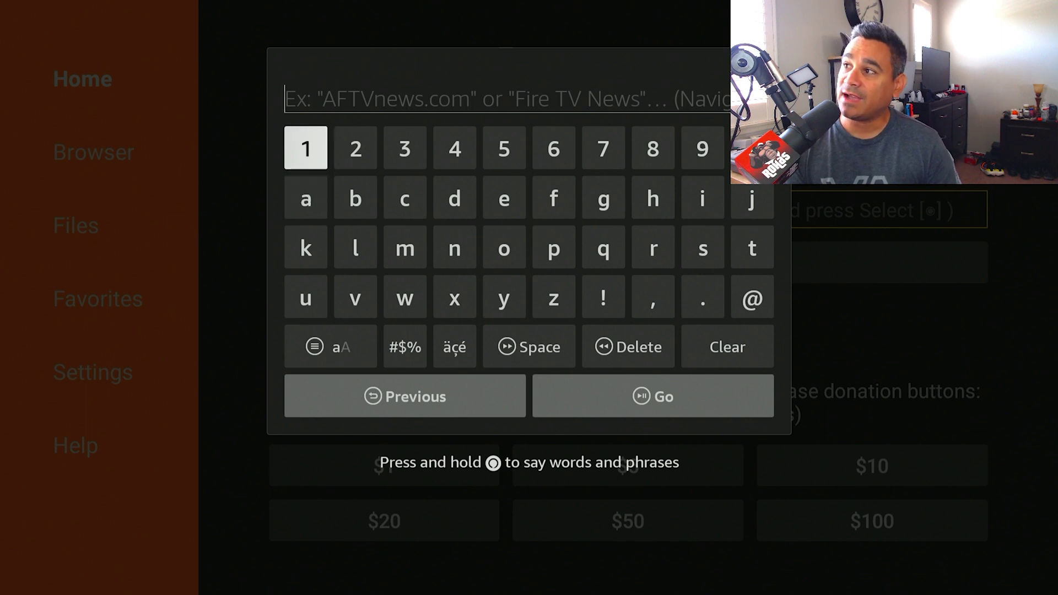
key("Right")
key("Right")
key("Right")
key("Return")
key("Return")
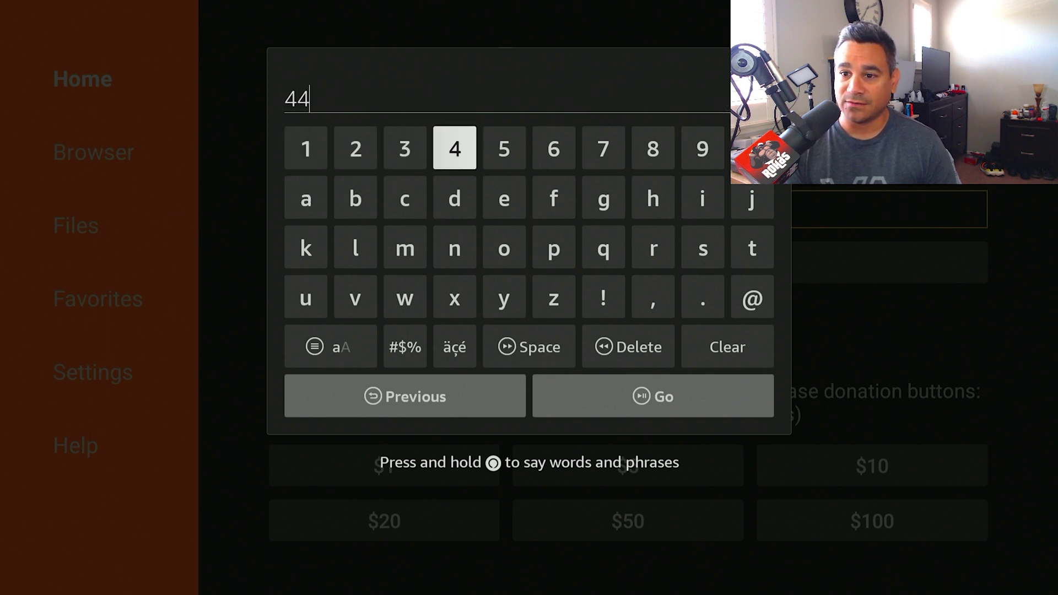
key("Left")
key("Left")
key("Left")
key("Return")
key("Right")
key("Right")
key("Right")
key("Right")
key("Right")
key("Right")
key("Return")
key("Left")
key("Left")
key("Return")
key("Down")
key("Down")
key("Down")
key("Down")
key("Down")
key("Right")
key("Return")
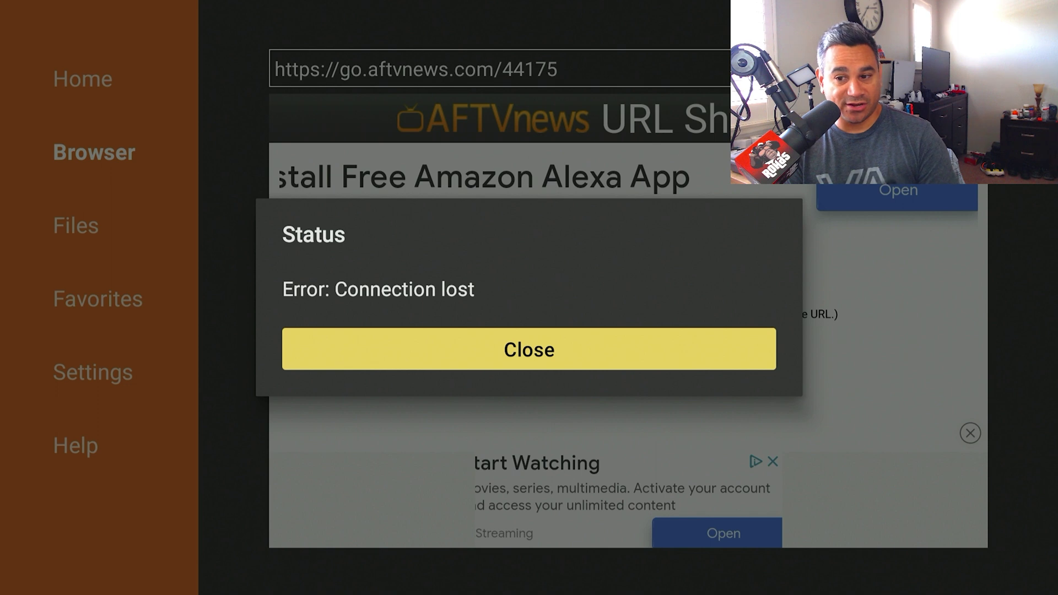
Dismiss the connection-lost error and reload the 44175 link to fetch SimpleTV 2.2.2.apk.
key("Return")
key("Up")
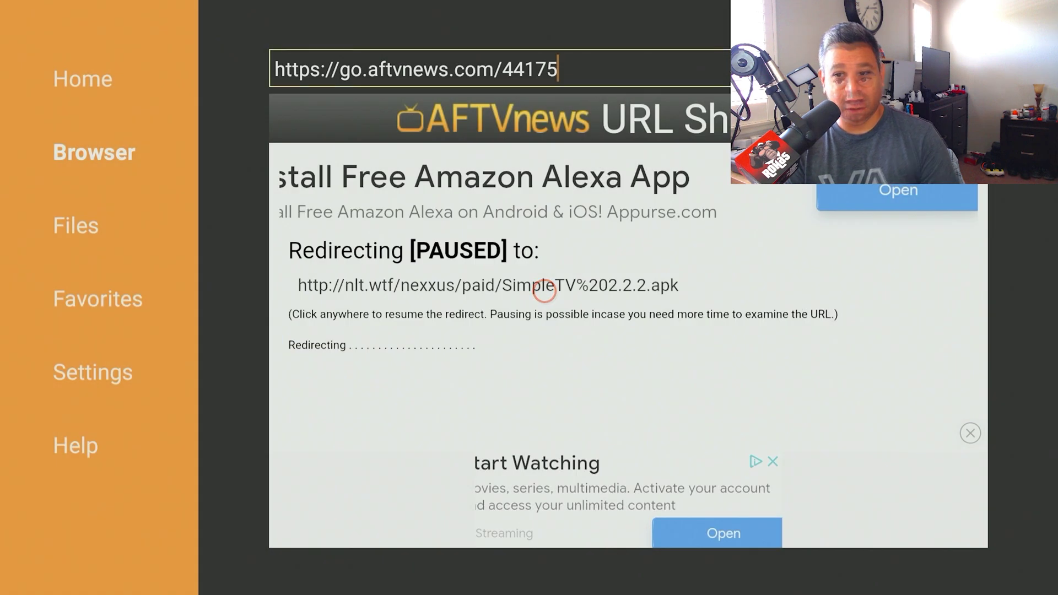
key("Return")
key("Down")
key("Down")
key("Down")
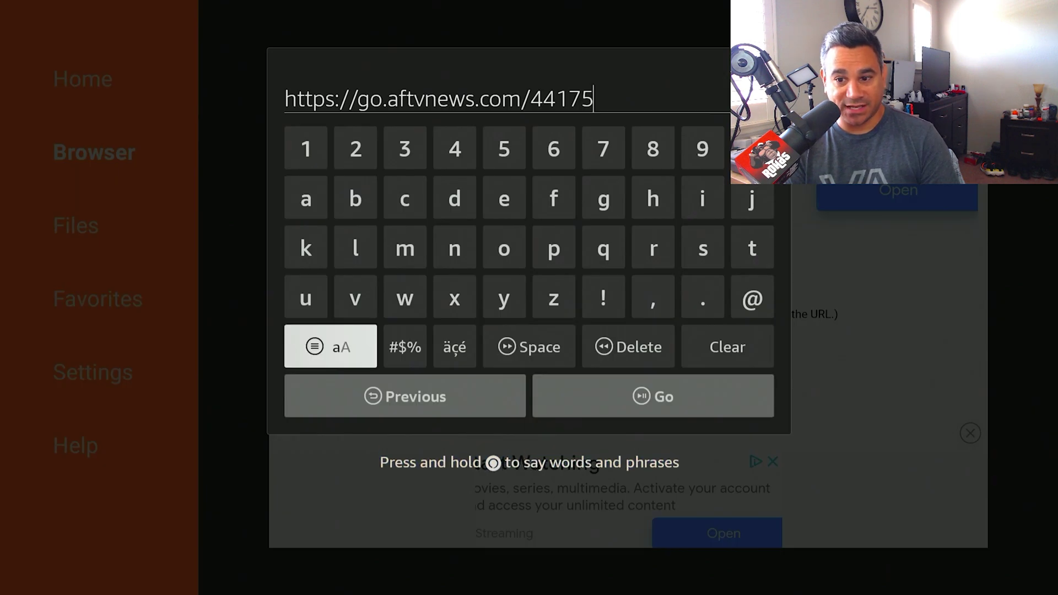
key("Down")
key("Right")
key("Return")
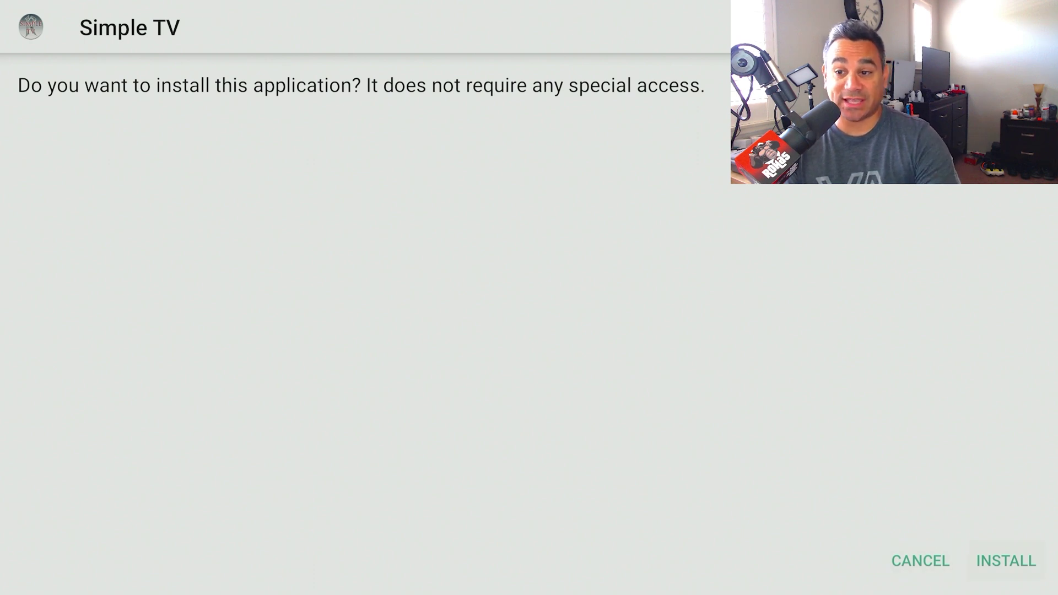
Install Simple TV, then delete the SimpleTV 2.2.2(5).apk file and return to the home screen.
key("Return")
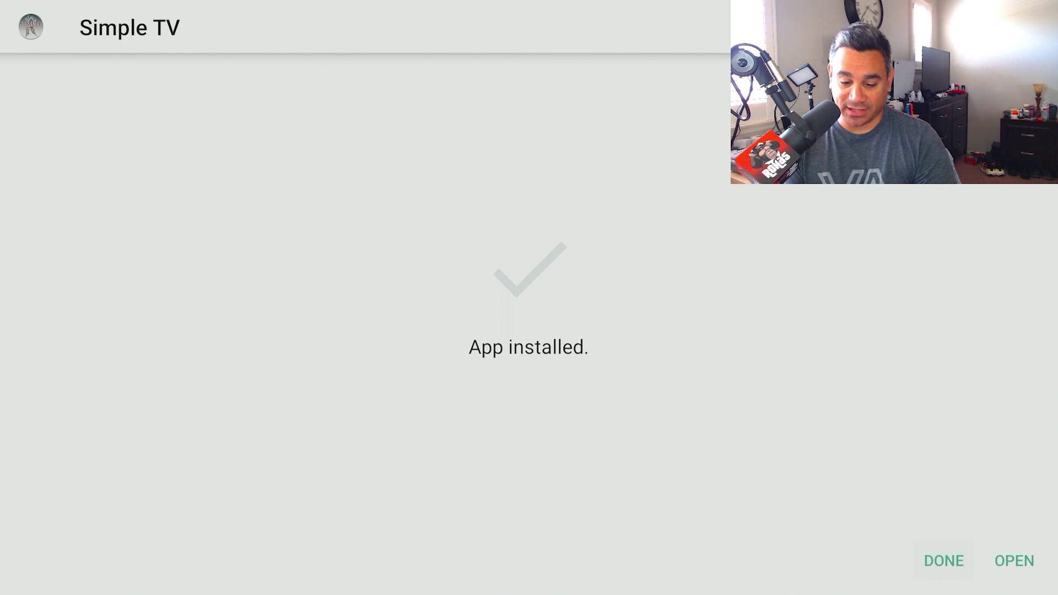
key("Return")
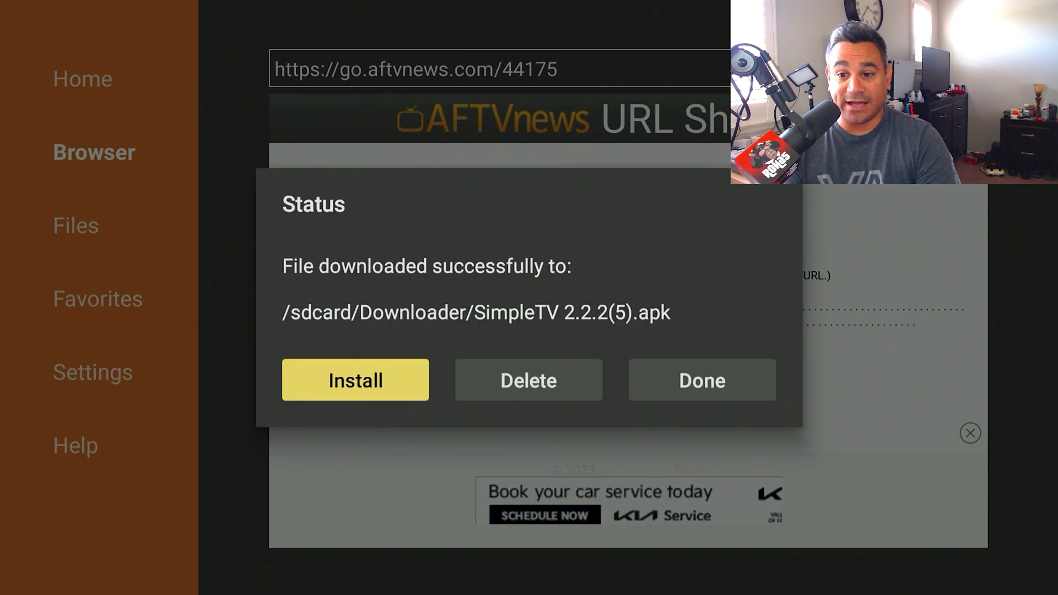
key("Right")
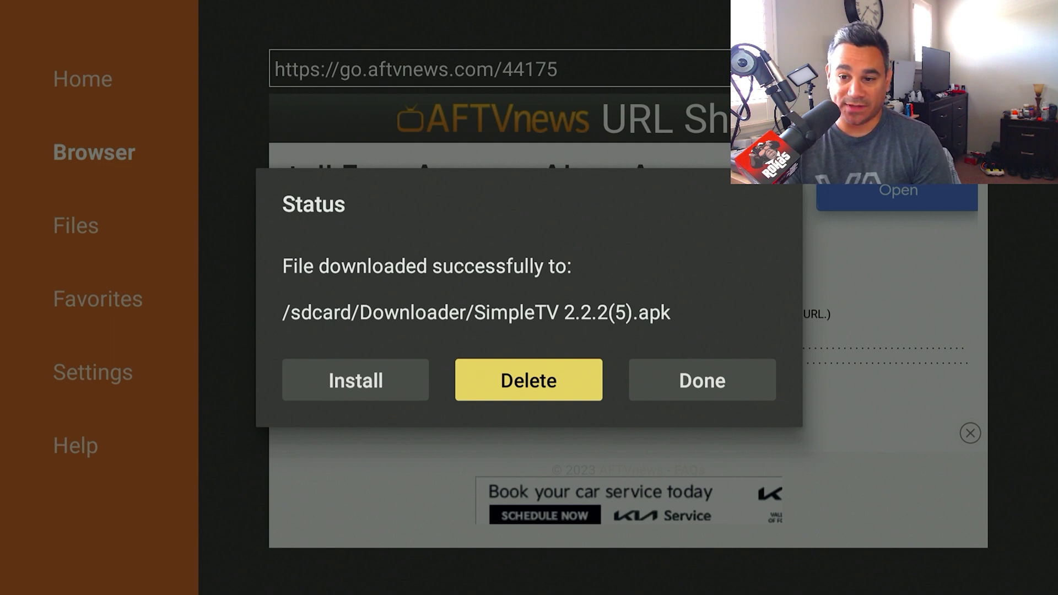
key("Return")
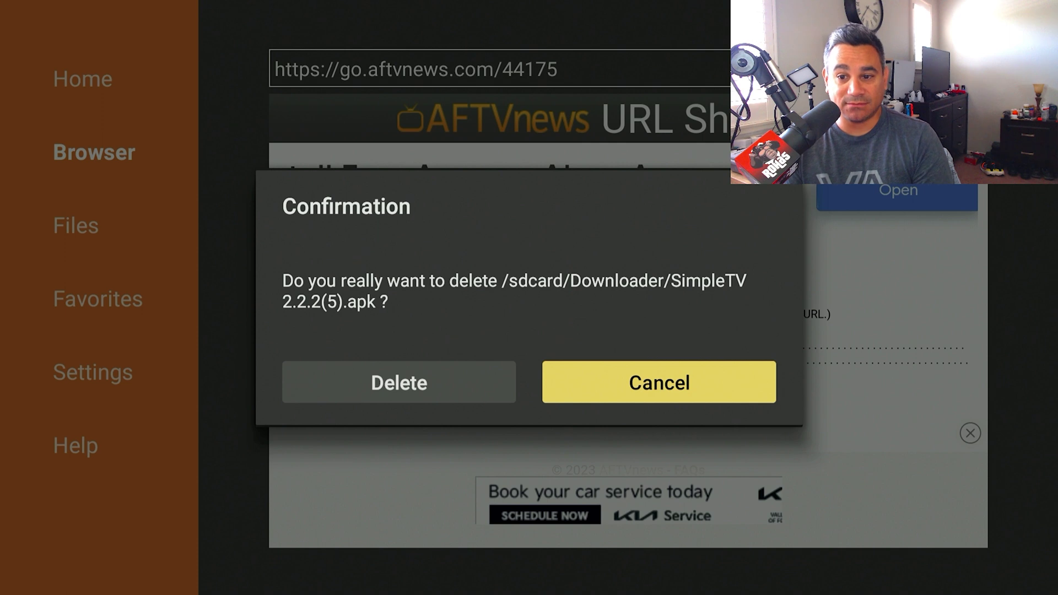
key("Left")
key("Return")
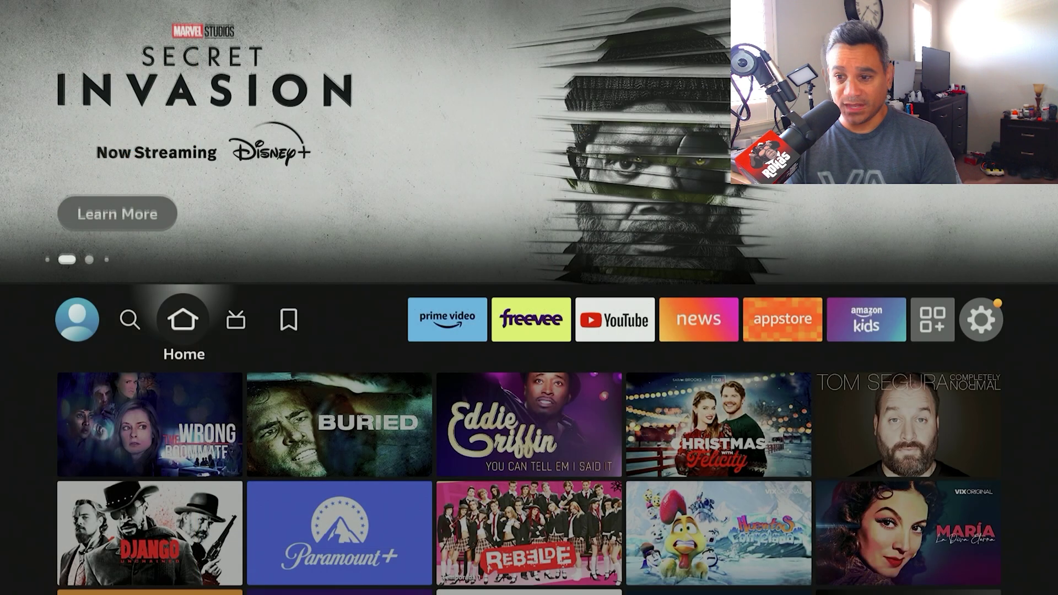
key("Right")
key("Right")
key("Right")
key("Right")
key("Right")
key("Right")
key("Right")
key("Right")
key("Right")
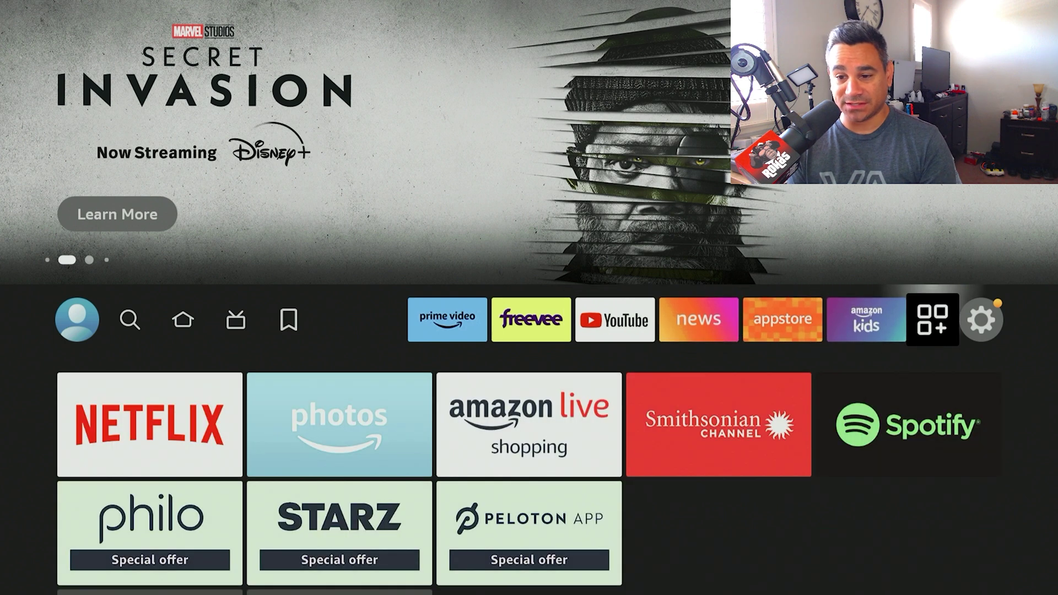
Browse the Your Apps & Channels list to find the installed Simple TV app.
key("Return")
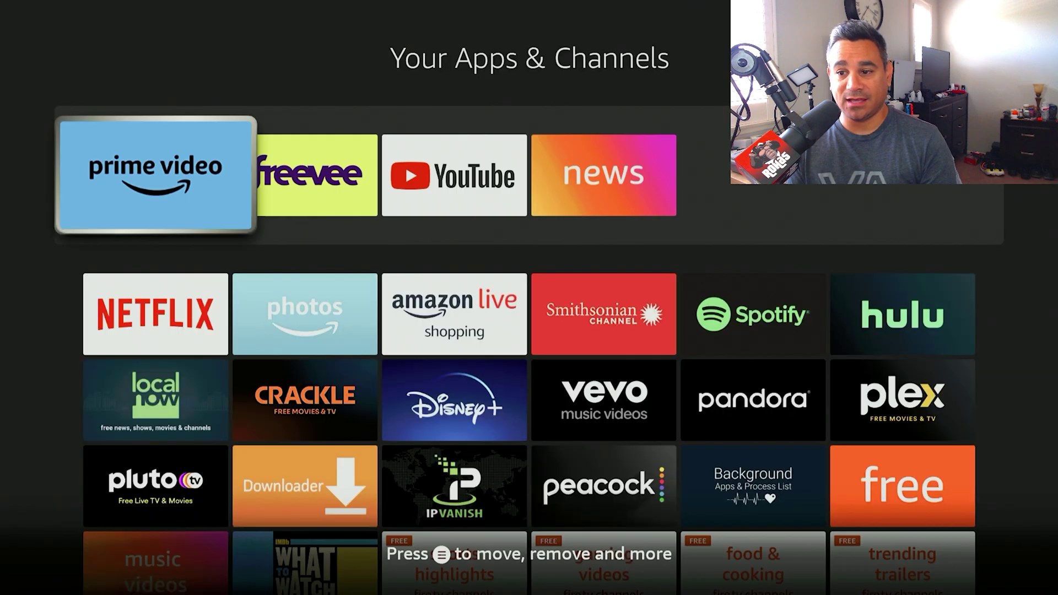
key("Down")
key("Down")
key("Down")
key("Down")
key("Down")
key("Up")
key("Up")
key("Up")
key("Up")
key("Up")
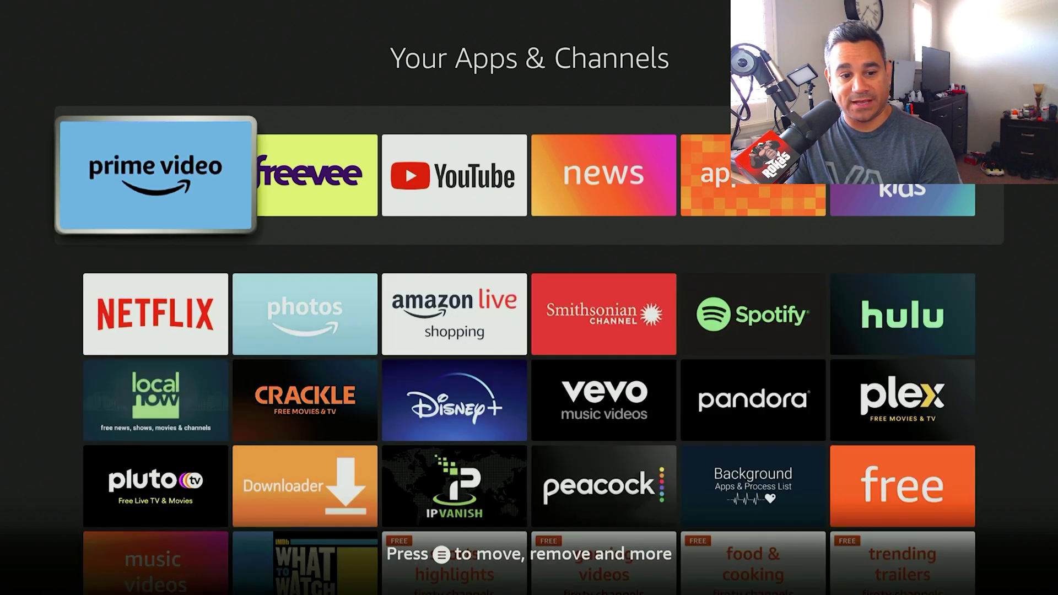